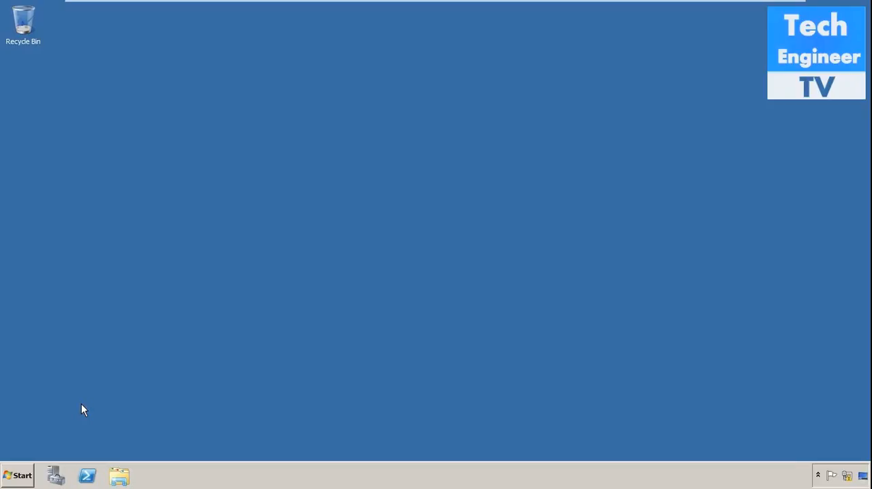
Launch the Exchange setup application from the Exchange folder on Local Disk (D:)
left_click(20, 475)
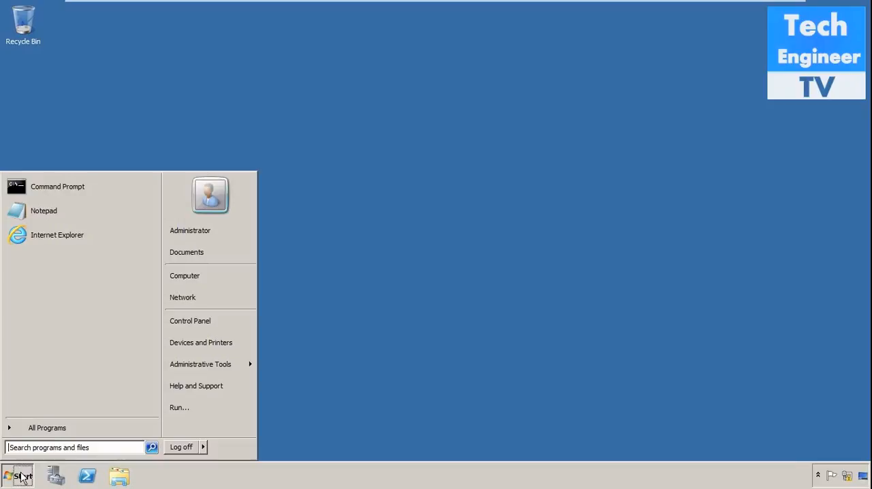
left_click(225, 276)
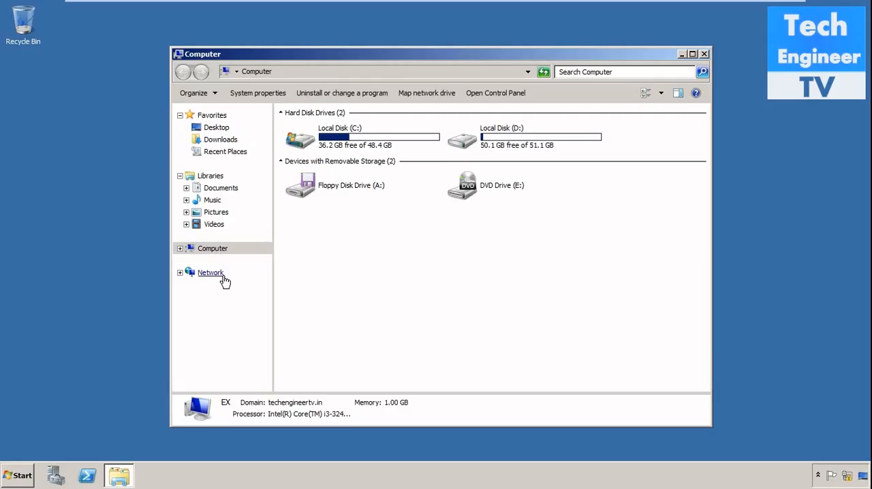
double_click(694, 54)
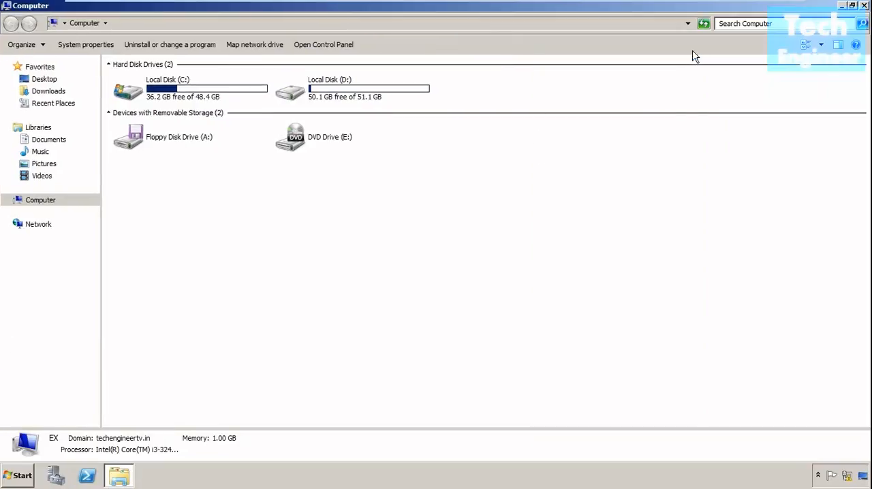
double_click(373, 96)
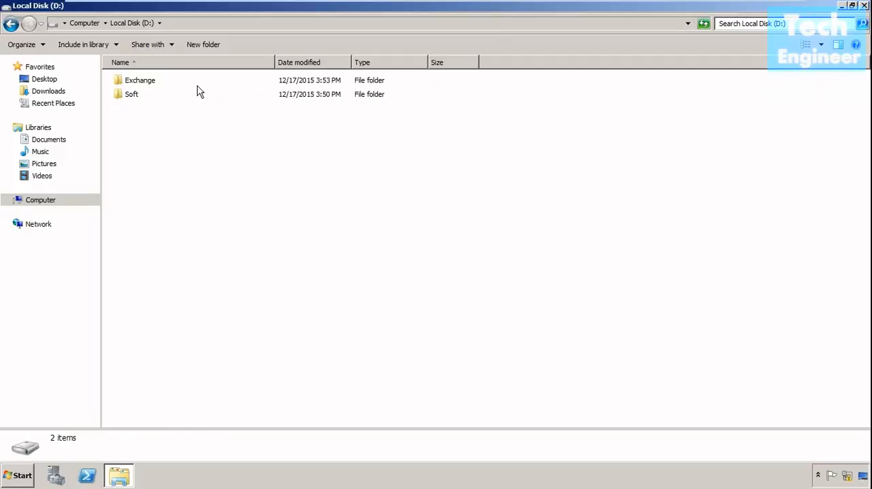
double_click(172, 83)
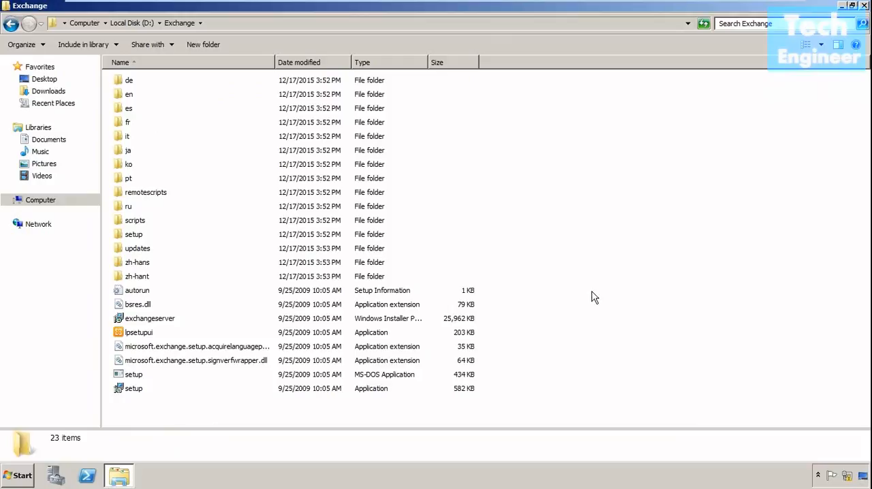
left_click(131, 388)
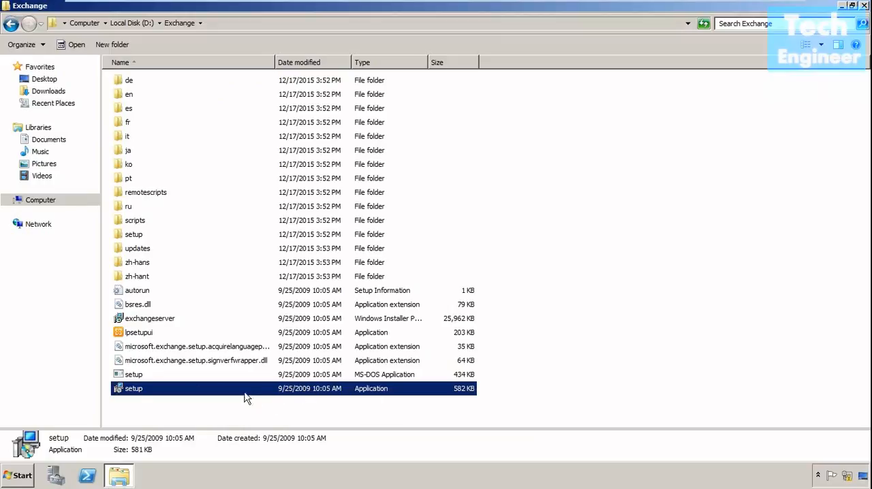
double_click(284, 393)
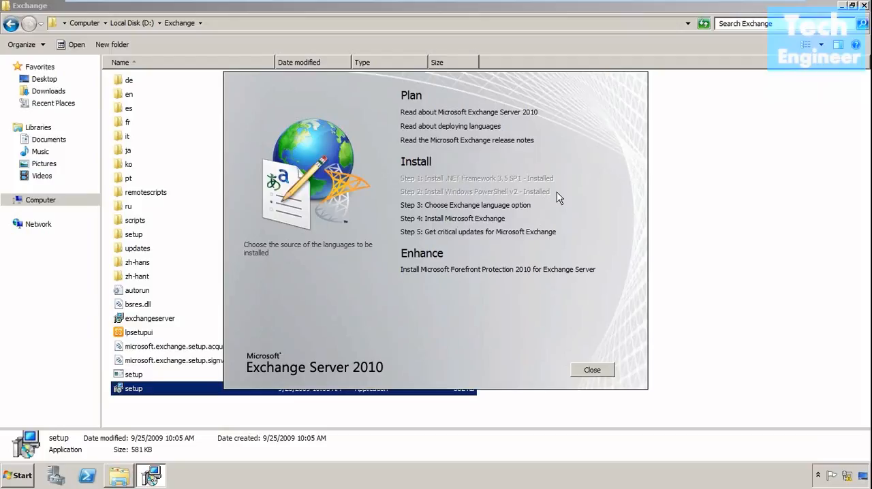
Set the Exchange language option to install only languages from the DVD, and start the Microsoft Exchange installation
left_click(517, 207)
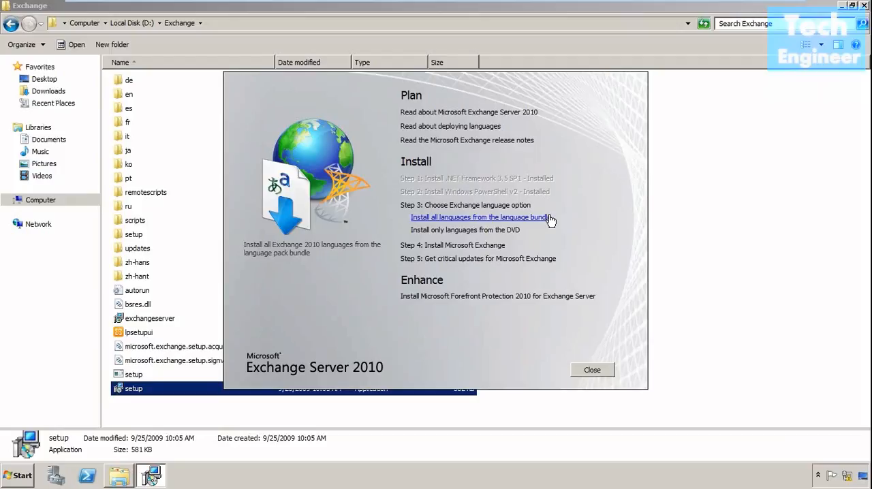
left_click(512, 232)
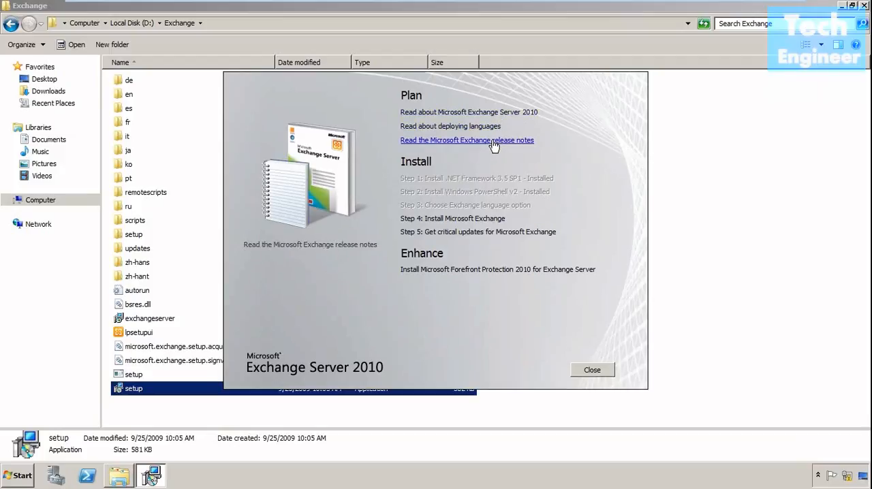
left_click(486, 219)
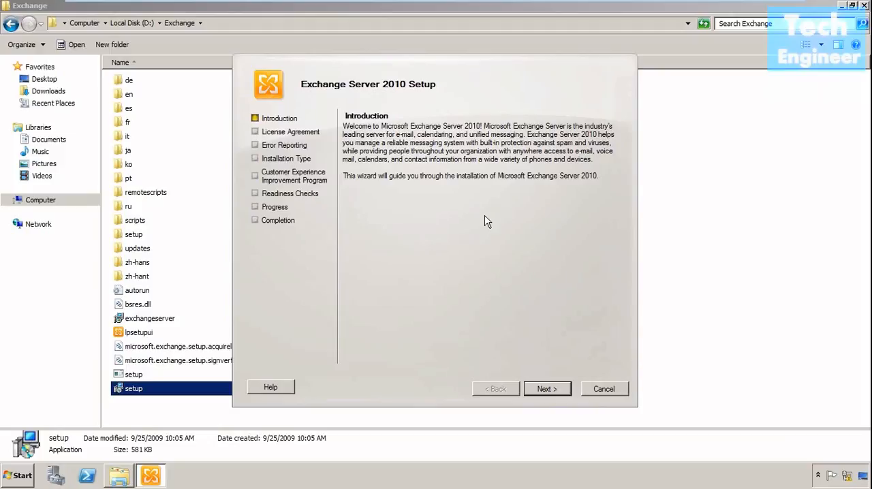
Accept the license agreement terms and proceed with Exchange Error Reporting set to No
left_click(555, 388)
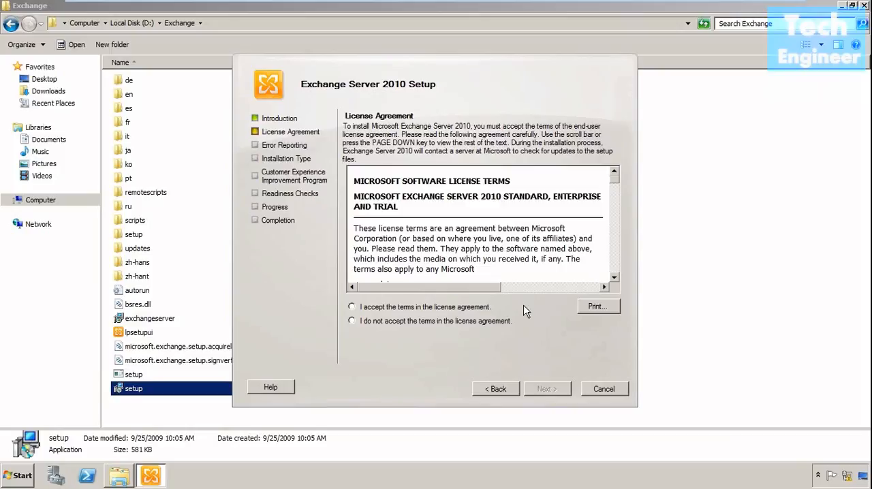
left_click(477, 308)
left_click(559, 389)
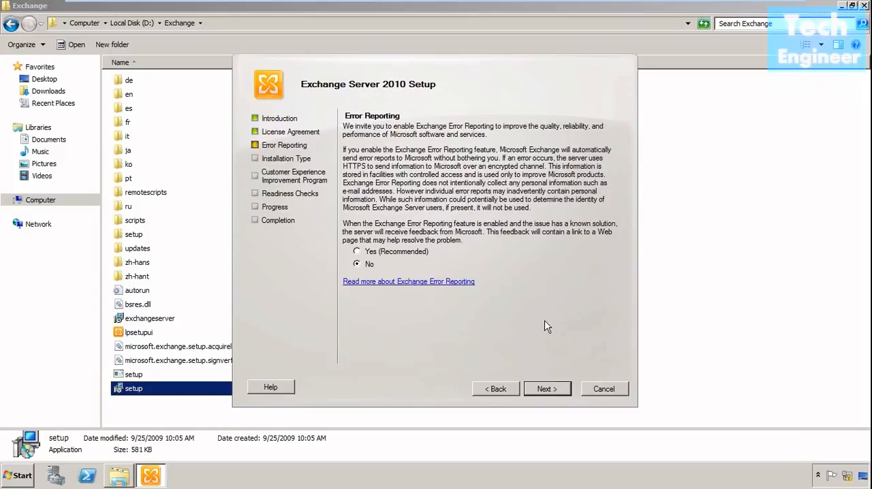
left_click(549, 390)
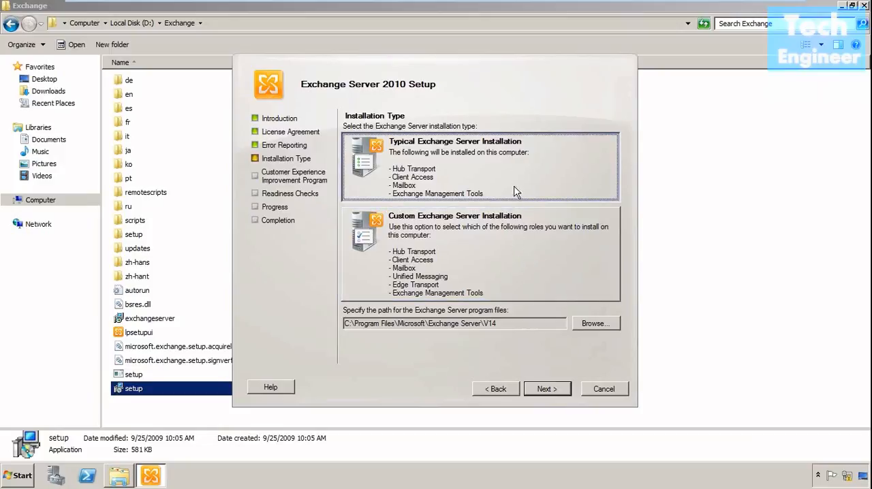
left_click(508, 252)
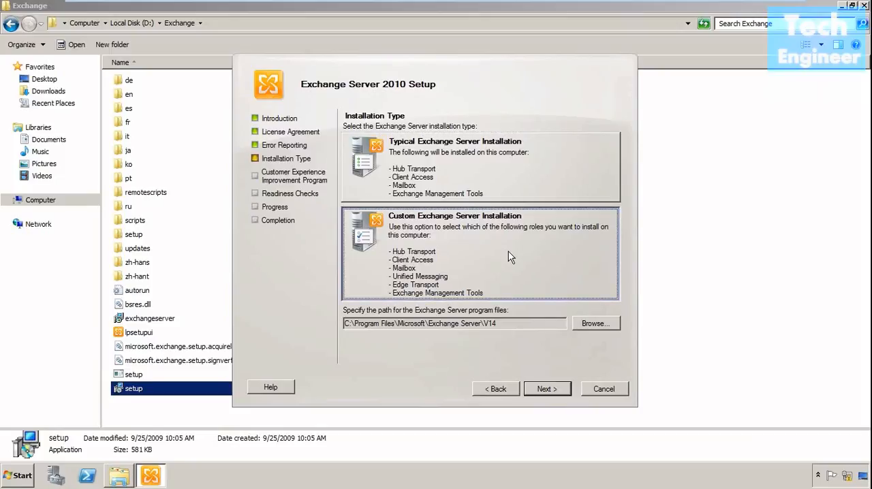
left_click(562, 393)
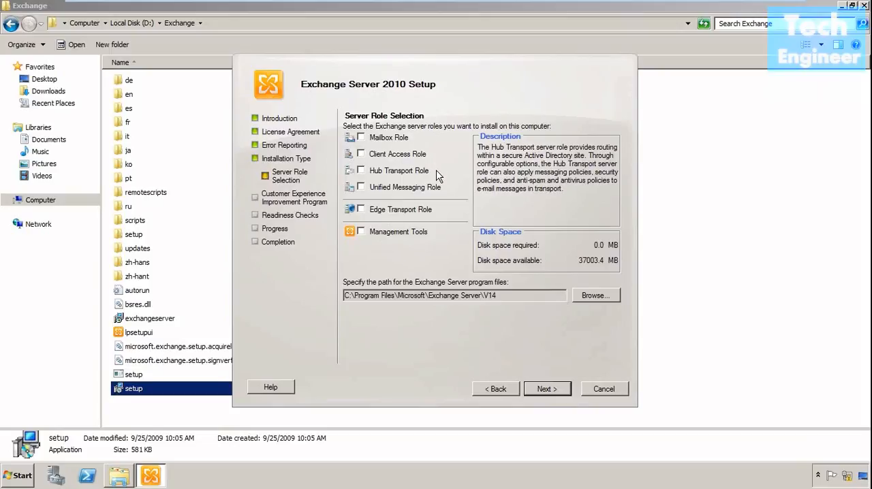
left_click(406, 138)
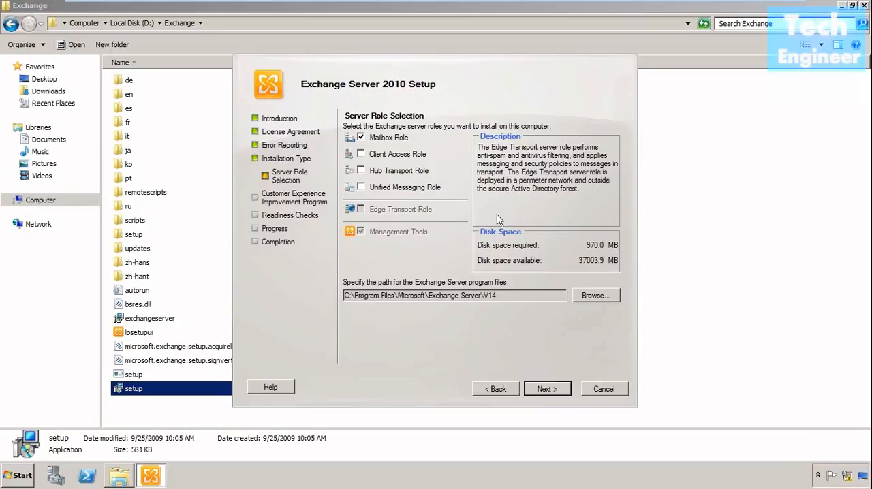
mouse_move(408, 157)
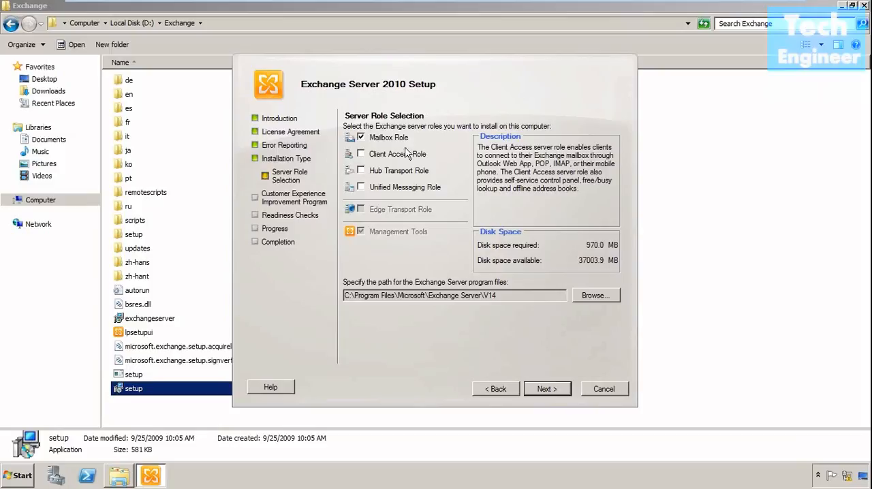
mouse_move(381, 233)
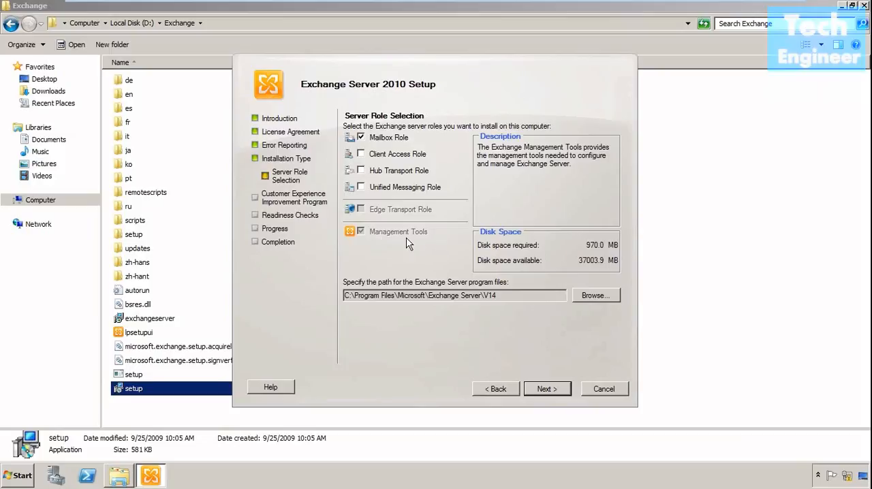
mouse_move(399, 216)
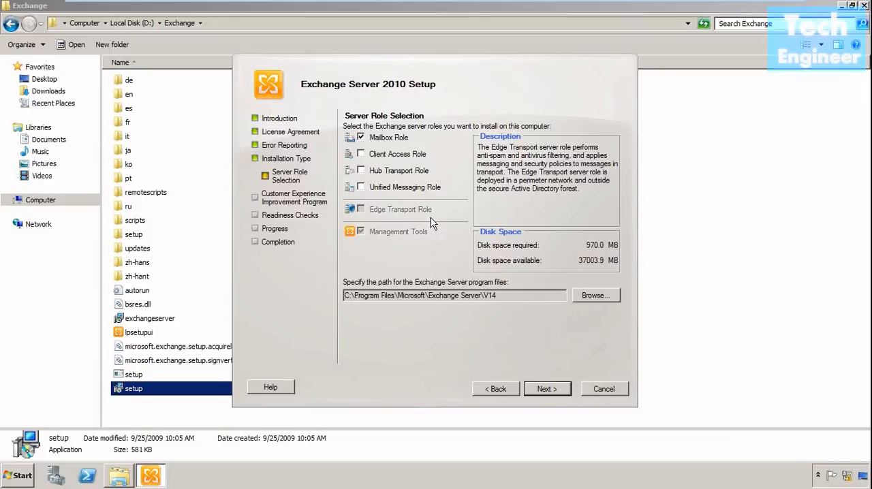
left_click(398, 138)
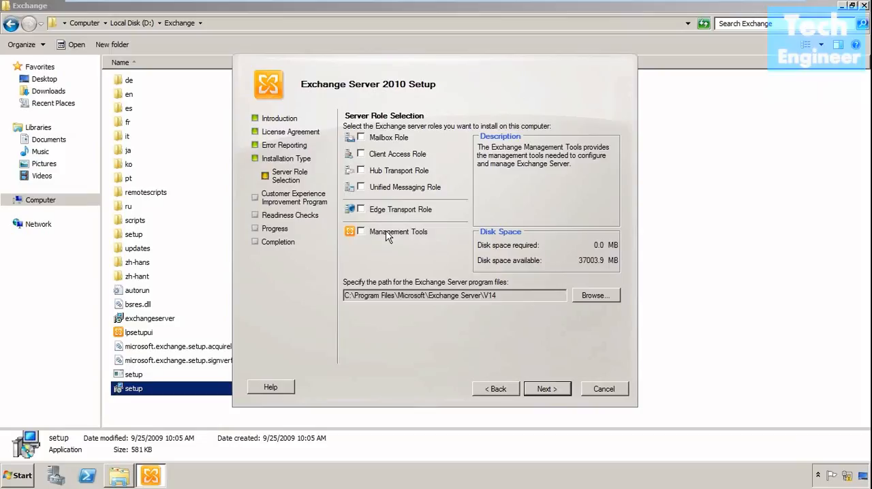
left_click(408, 213)
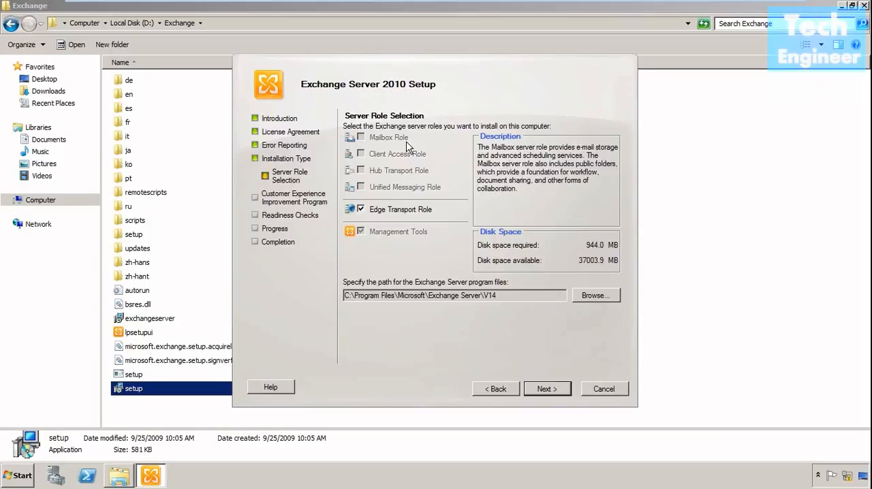
left_click(422, 211)
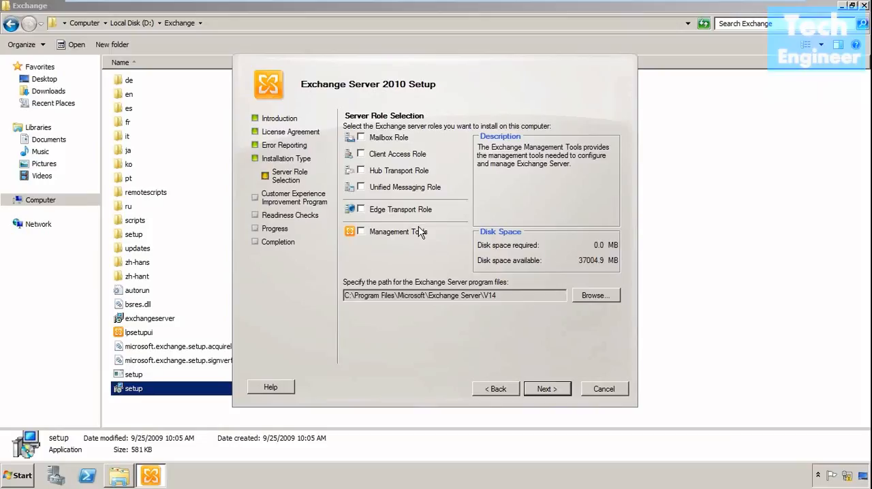
left_click(420, 232)
left_click(420, 232)
left_click(498, 389)
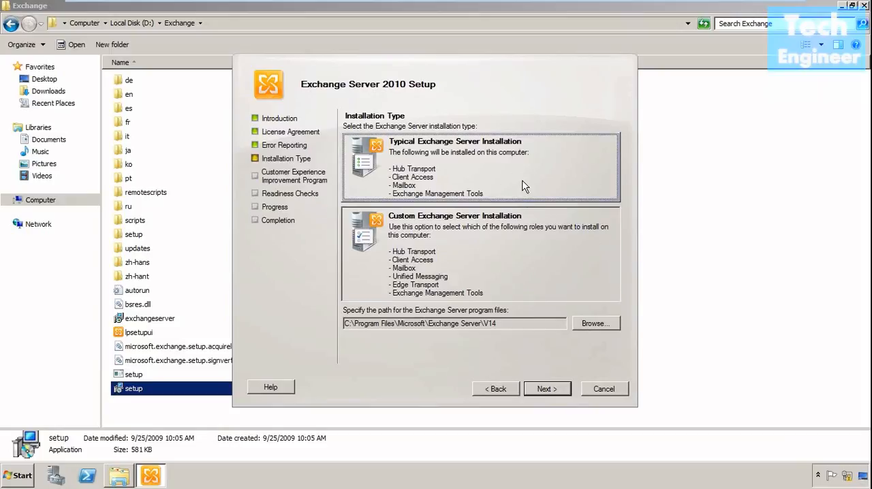
Proceed with the Typical Exchange Server Installation, with no Outlook 2003 or Entourage clients and the Client Access server role not Internet-facing
left_click(548, 388)
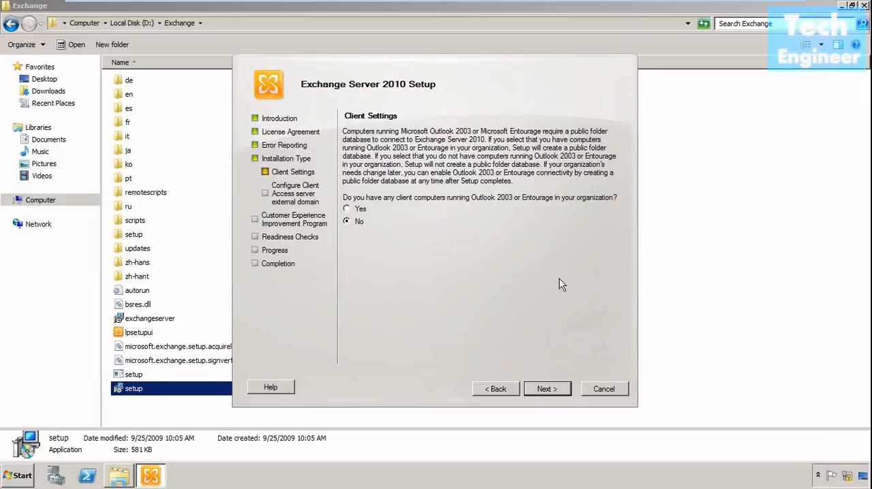
left_click(549, 389)
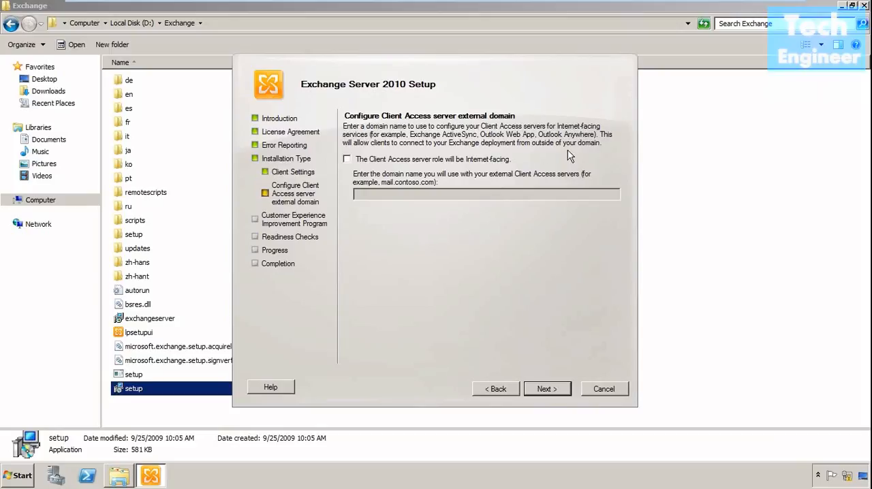
left_click(481, 162)
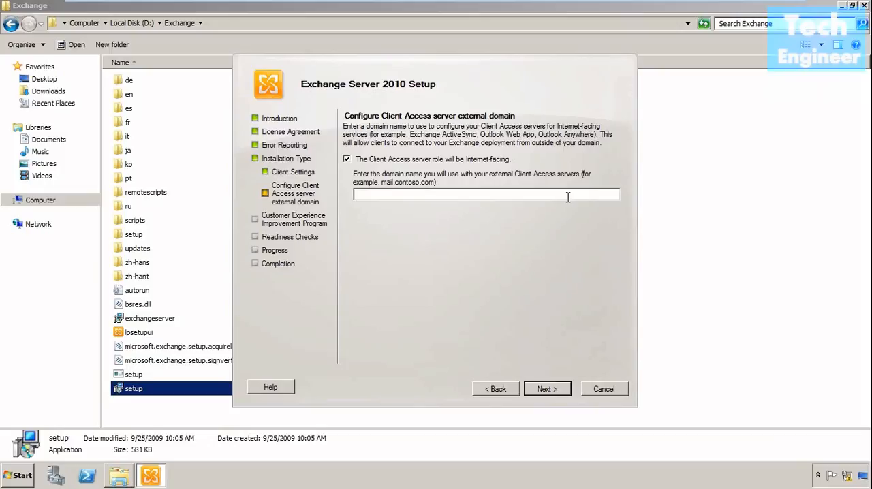
left_click(488, 159)
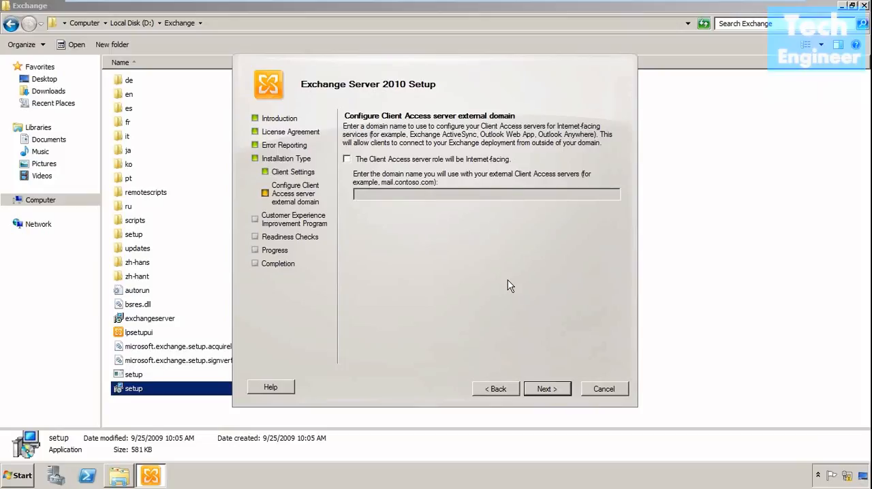
left_click(546, 389)
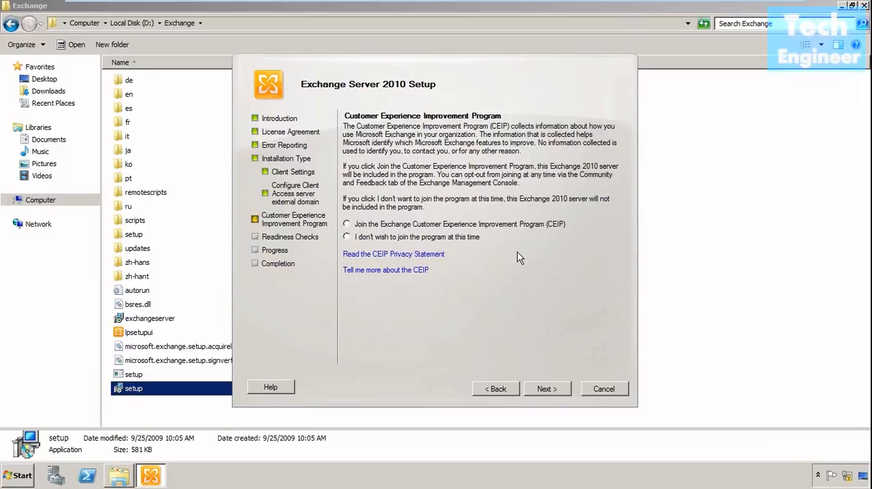
Decline joining the Customer Experience Improvement Program and install Exchange after the readiness checks
left_click(432, 236)
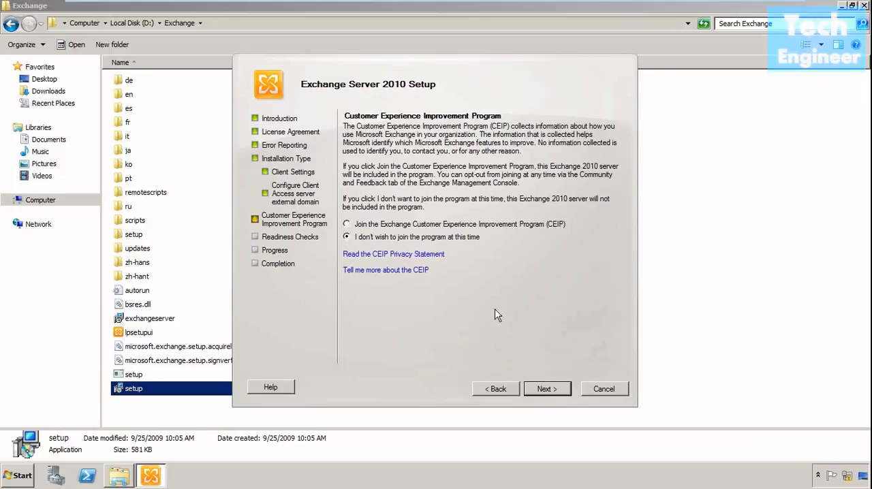
left_click(547, 389)
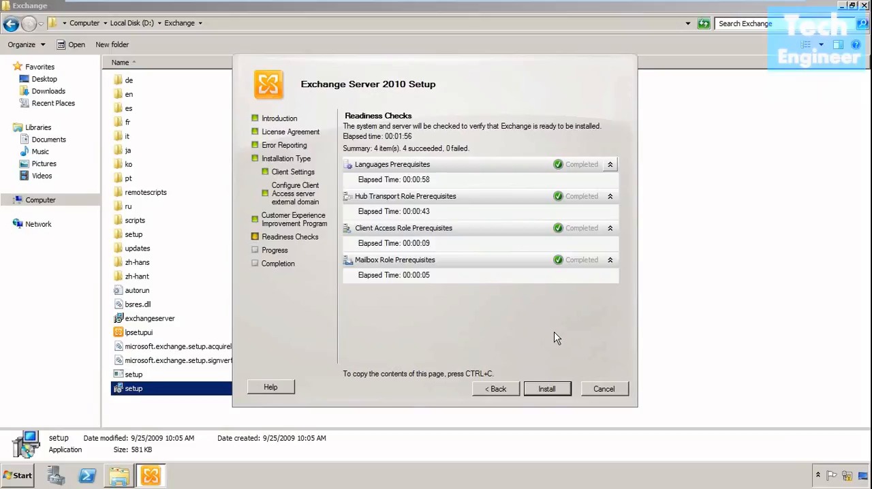
left_click(553, 391)
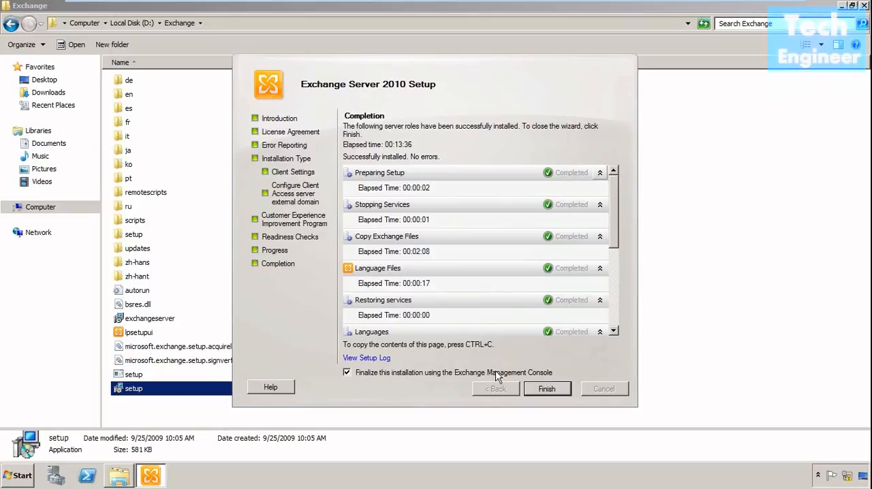
Finish the setup wizard and close the Exchange folder window and the Exchange Management Console
left_click(546, 389)
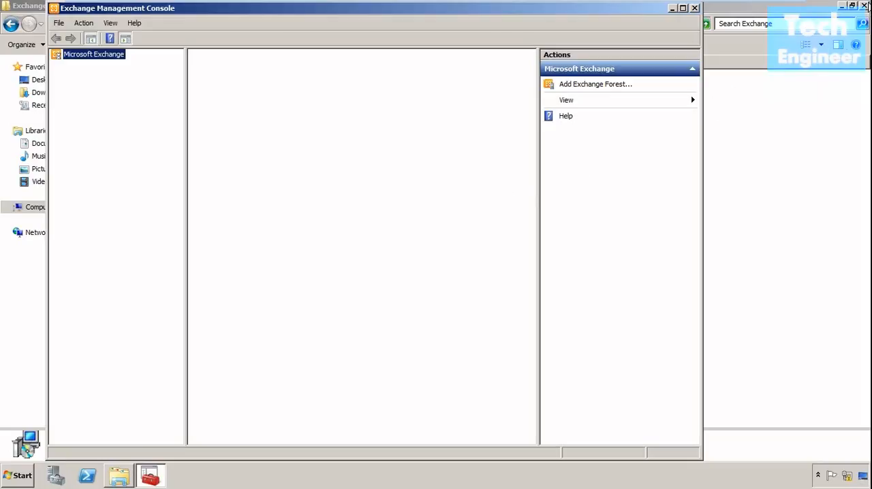
left_click(867, 7)
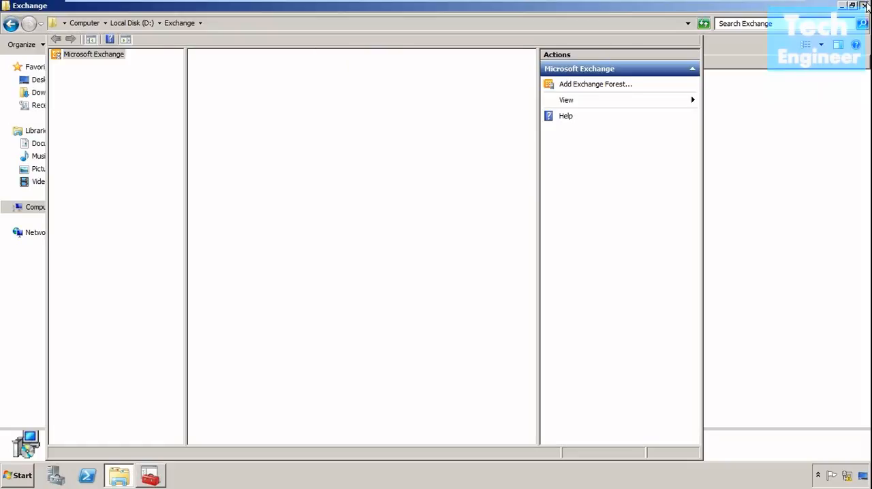
left_click(867, 6)
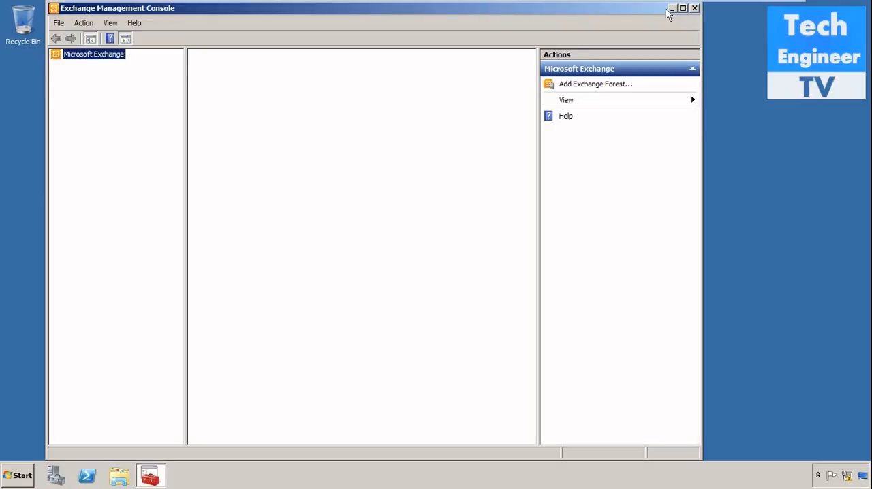
left_click(695, 9)
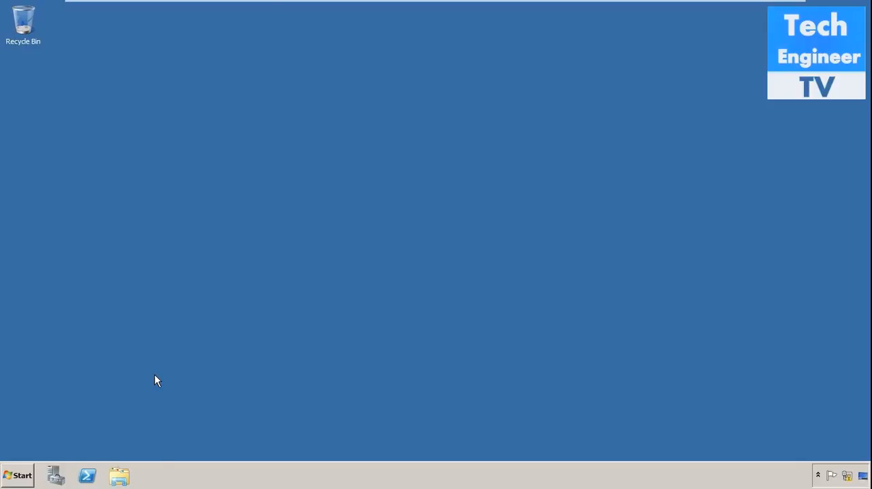
Restart the server immediately by running the command shutdown -r -t 0
key("super+r")
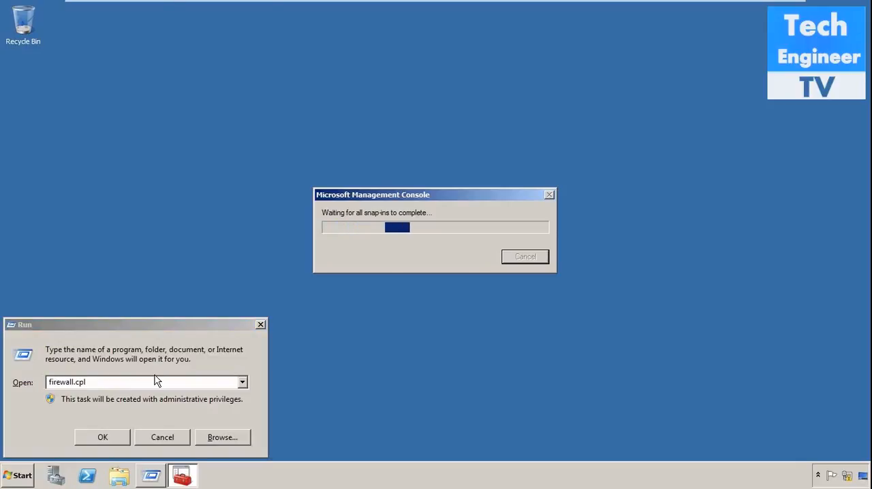
left_click(157, 381)
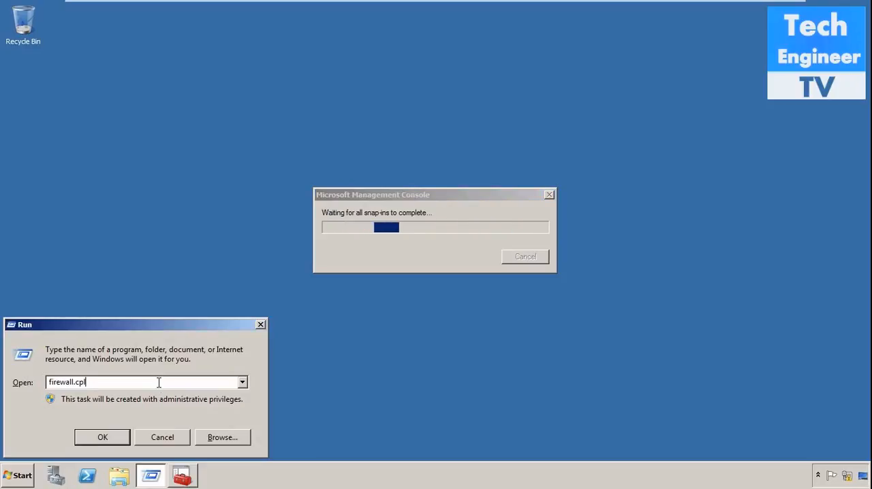
key("BackSpace")
key("BackSpace")
key("BackSpace")
key("BackSpace")
key("BackSpace")
key("BackSpace")
key("BackSpace")
key("BackSpace")
key("BackSpace")
key("BackSpace")
key("BackSpace")
key("BackSpace")
type("shu")
type("tdi")
type("own ")
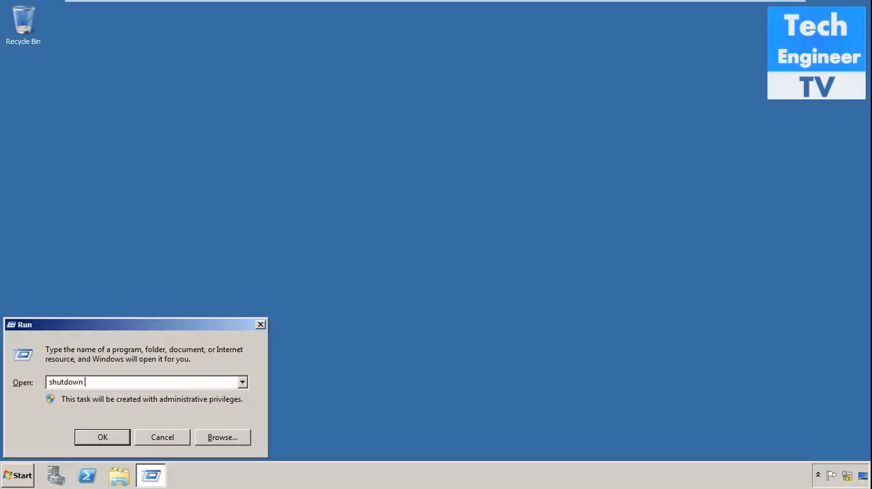
type("-r -t 0")
key("Return")
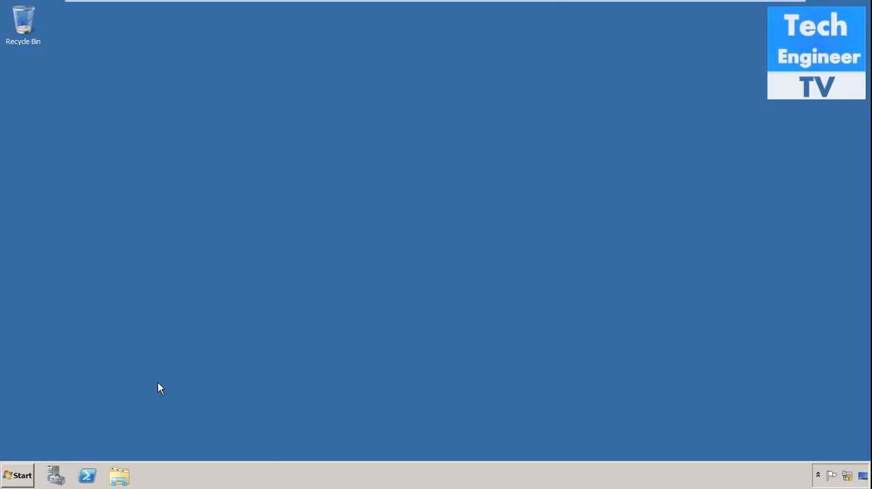